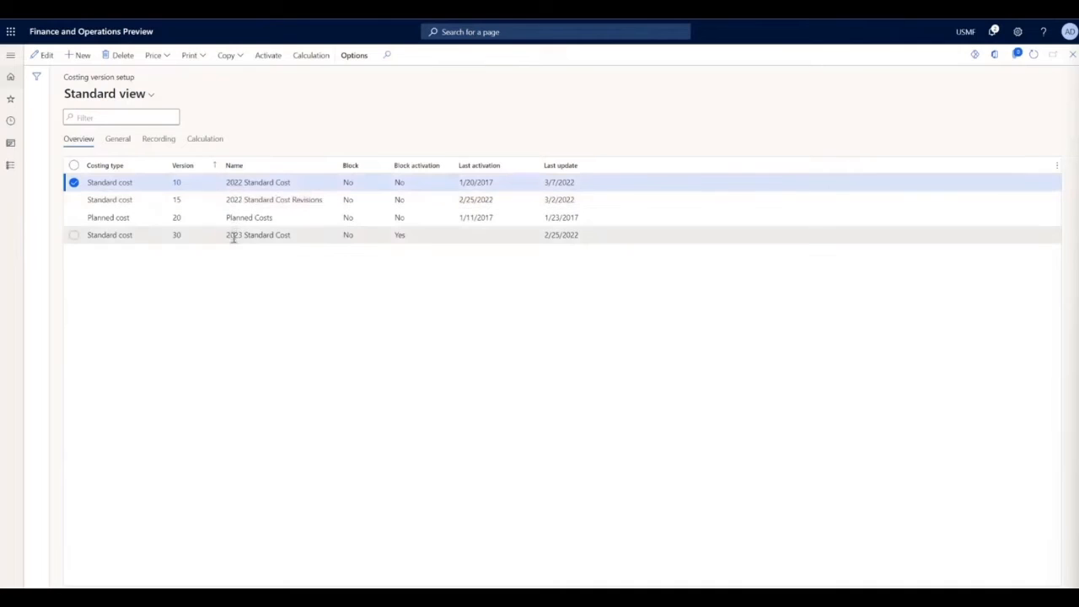
Open the item prices of the 2022 Standard Cost version and review its active and pending prices.
click(155, 55)
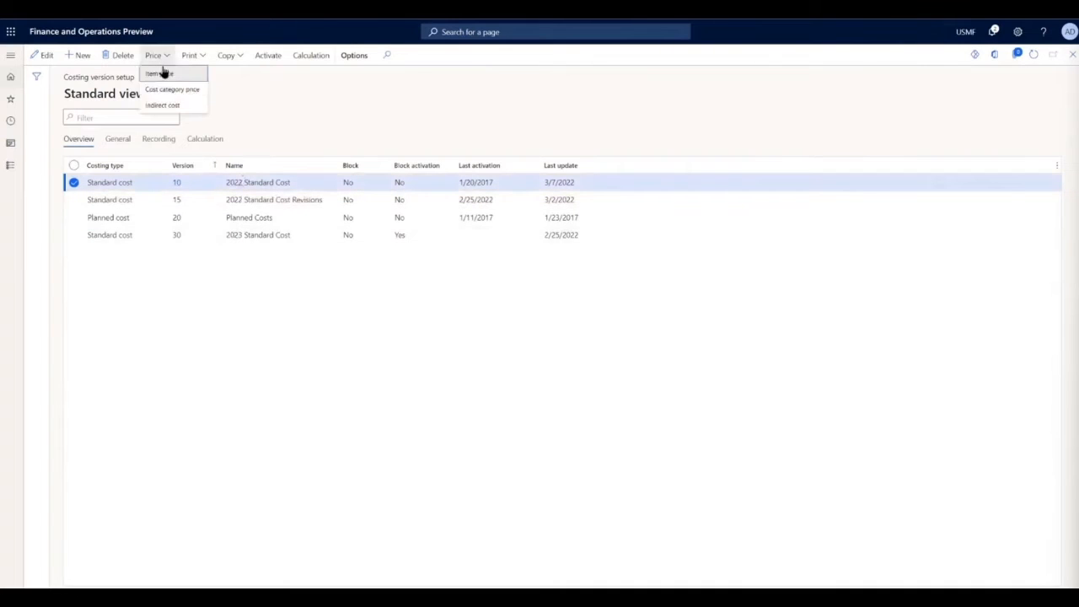
click(181, 76)
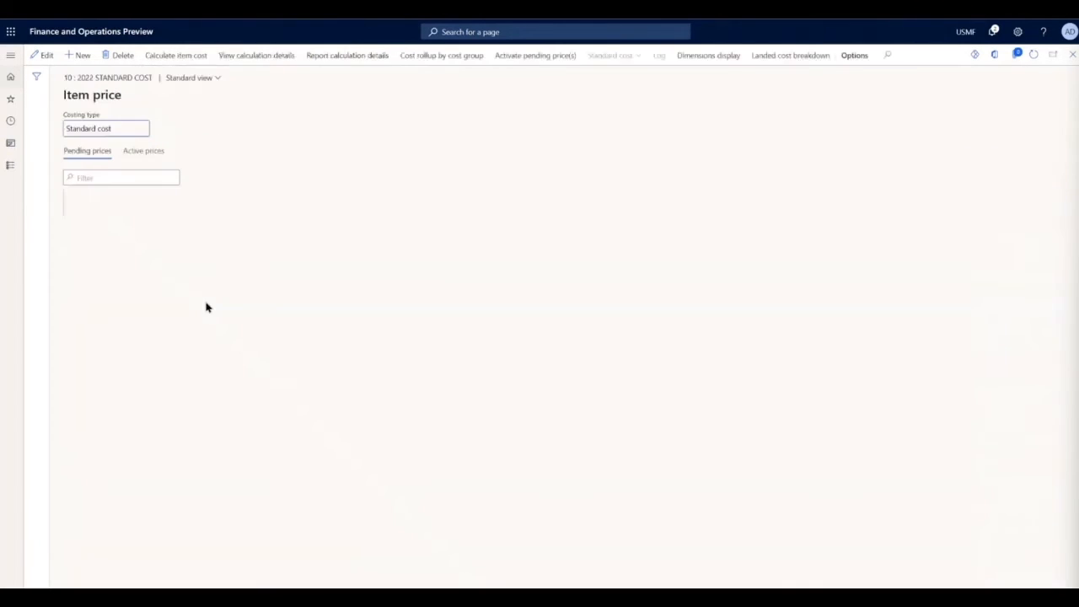
click(157, 153)
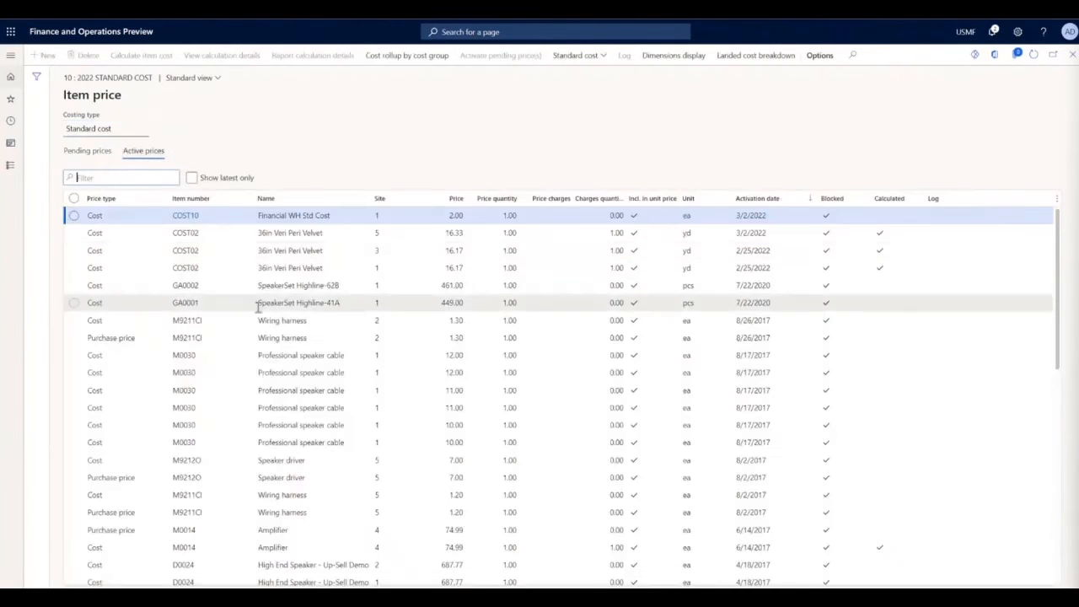
click(106, 154)
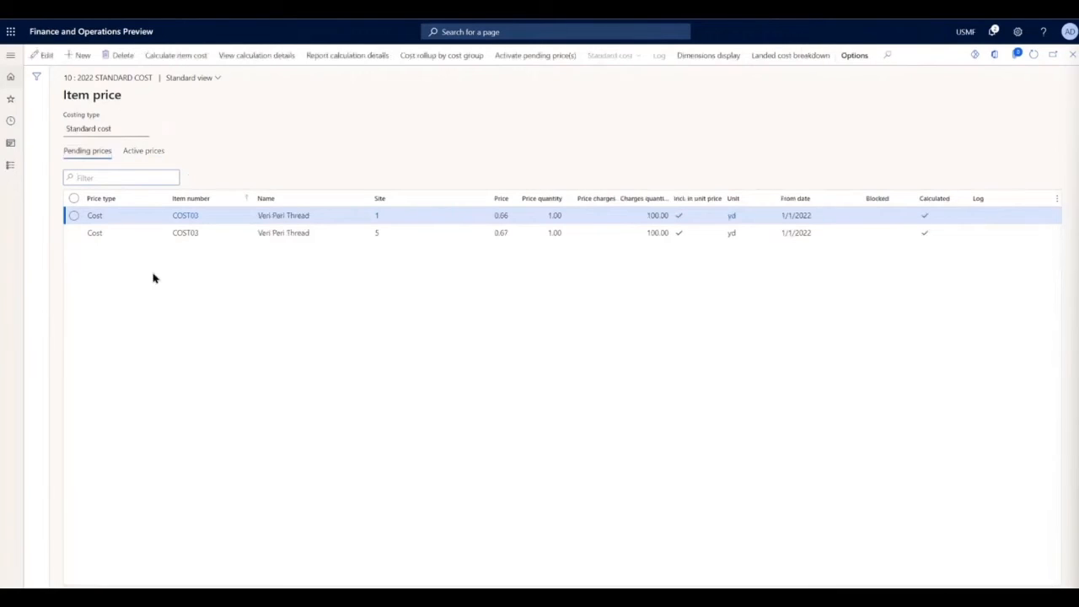
Add a pending cost price of 12.00 for item COST02 at site 1 and save it.
click(78, 56)
click(223, 217)
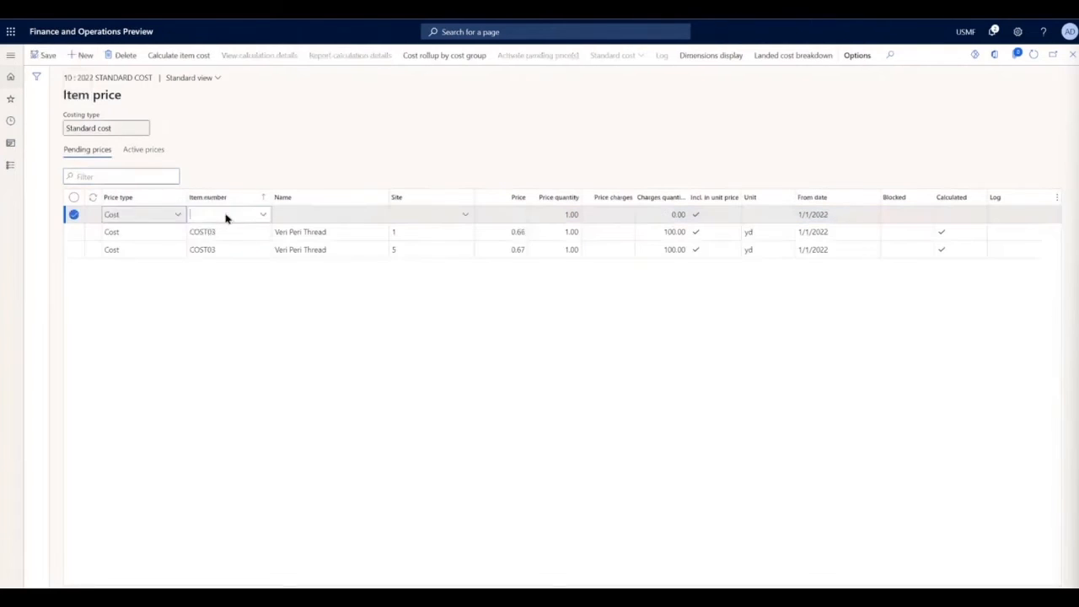
text(cost02)
key(Tab)
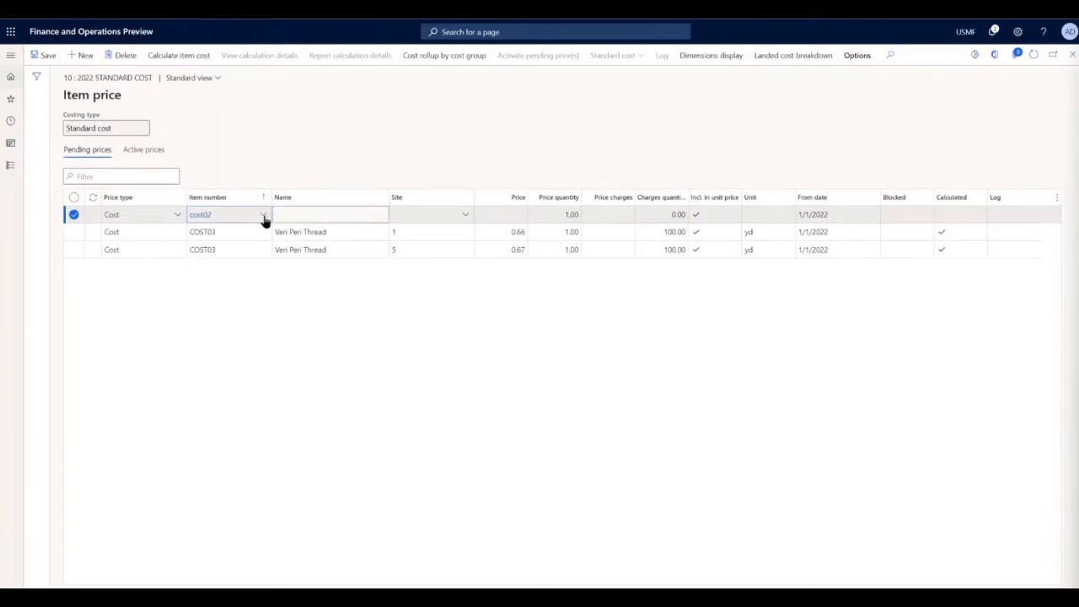
key(Tab)
text(1)
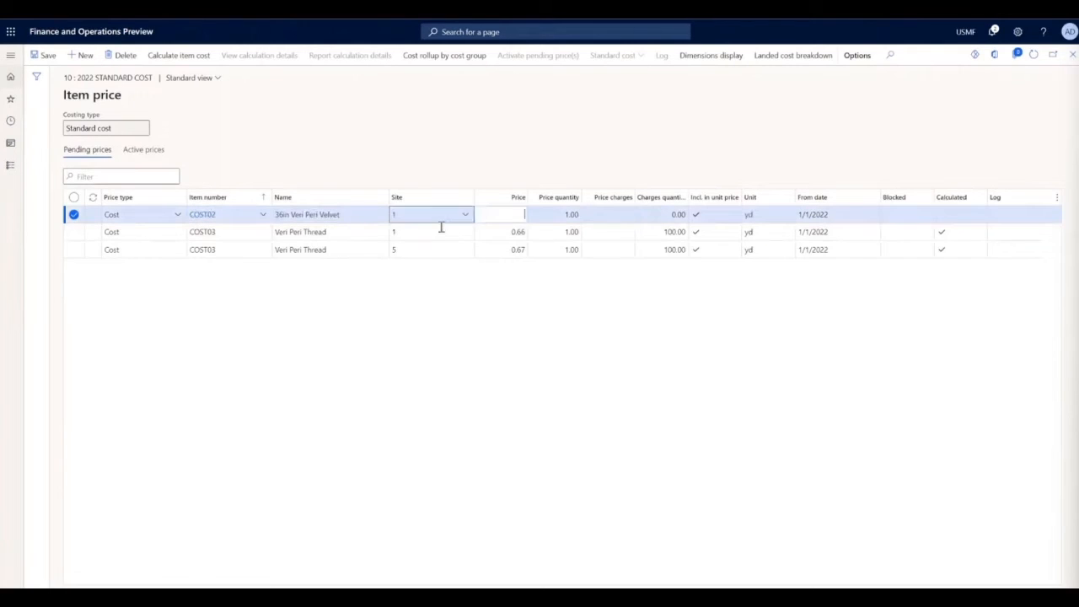
key(Tab)
text(12)
key(Tab)
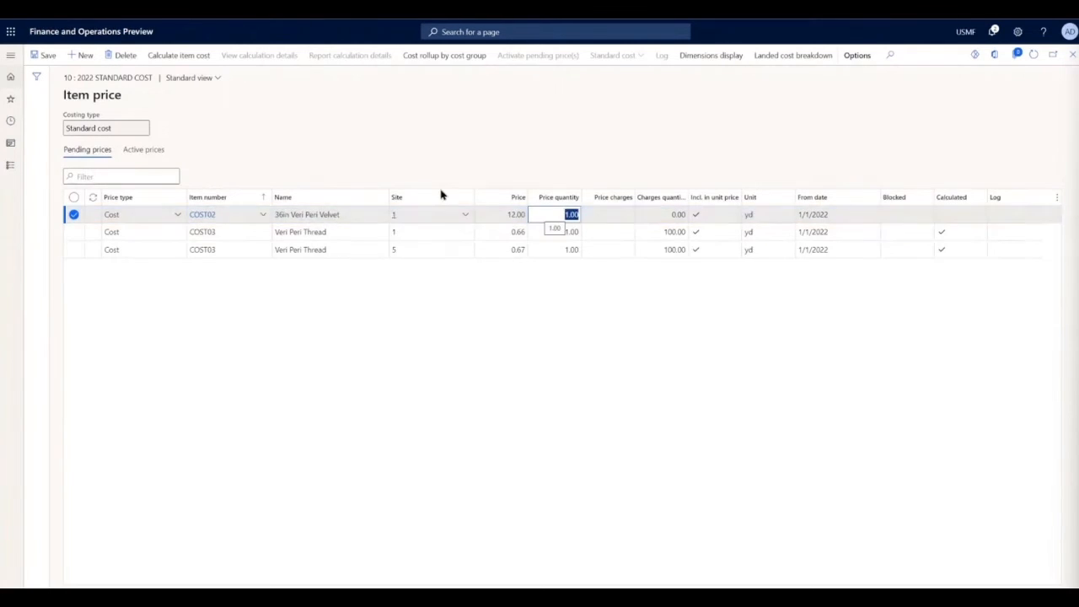
click(49, 55)
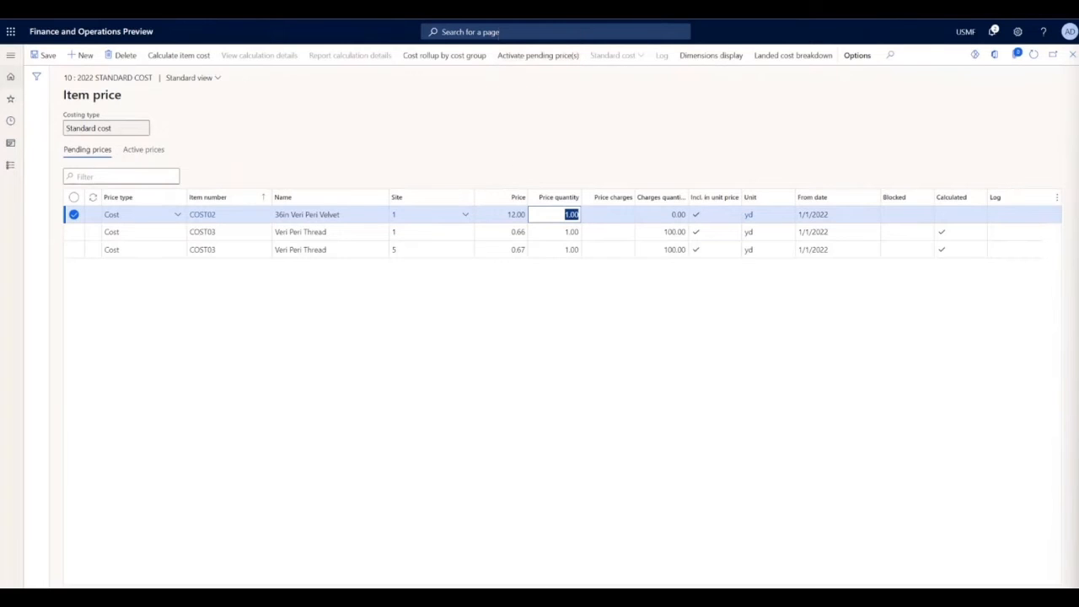
Delete the pending COST02 price record and return to the costing version setup.
click(133, 61)
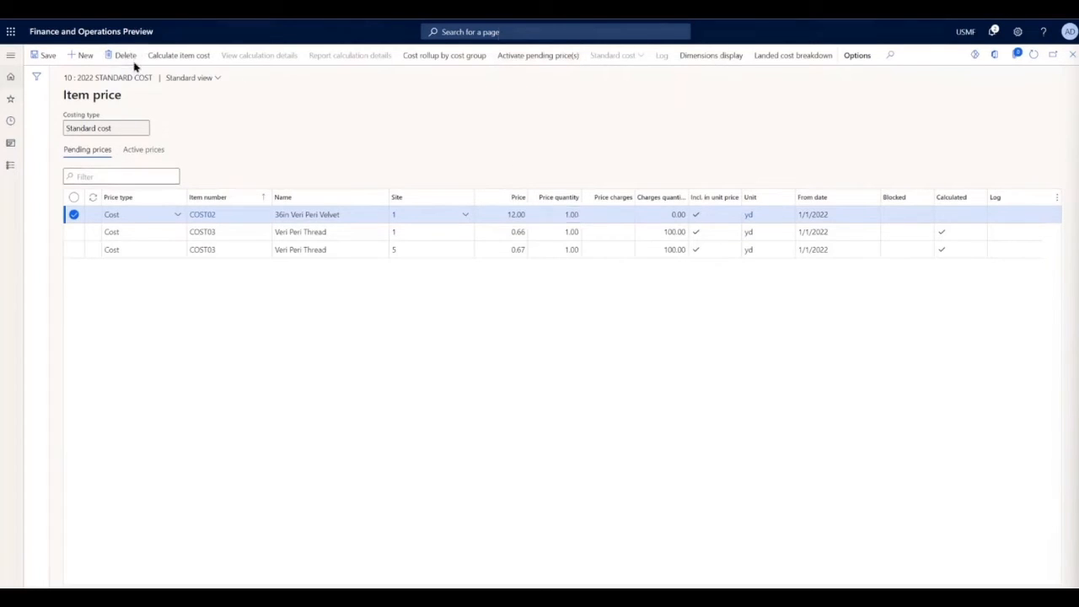
click(606, 288)
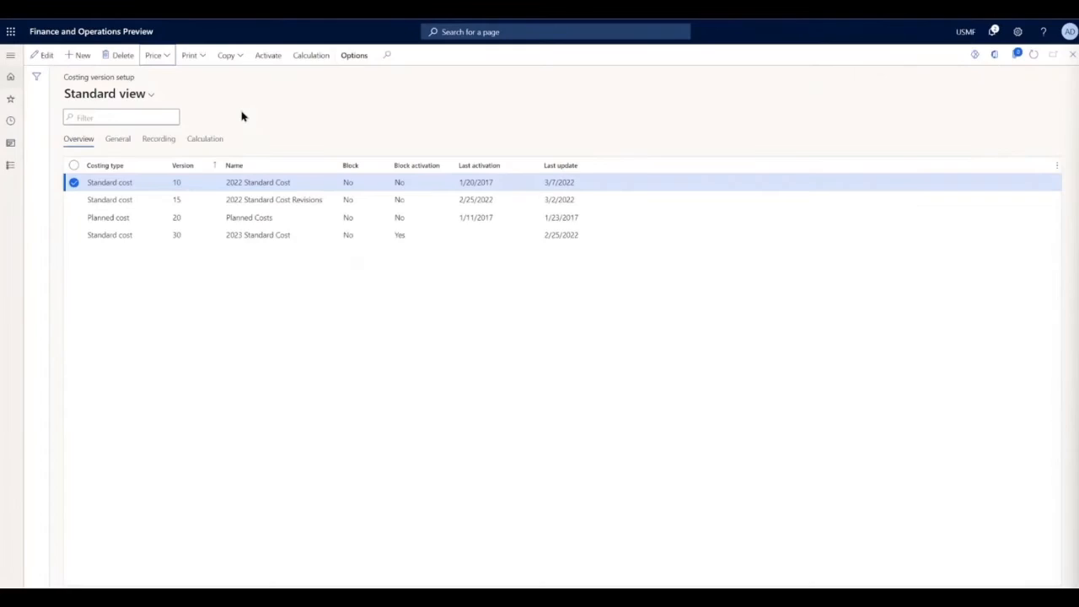
Set up a calculation for the 2022 Standard Cost version at site 1, checking its price recording and warning options.
click(307, 57)
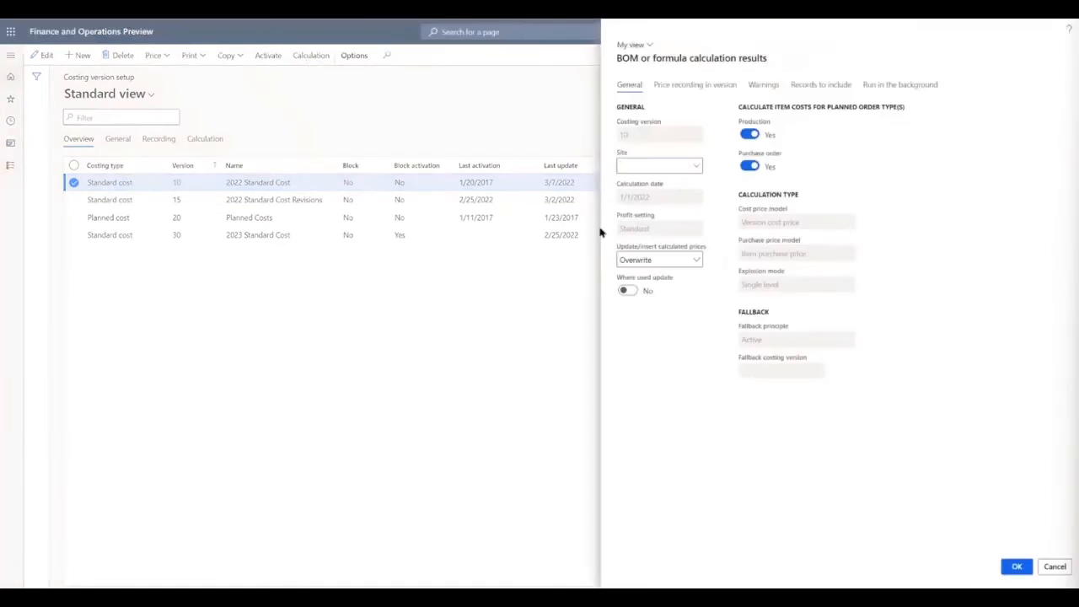
click(662, 166)
text(1)
click(687, 207)
click(699, 91)
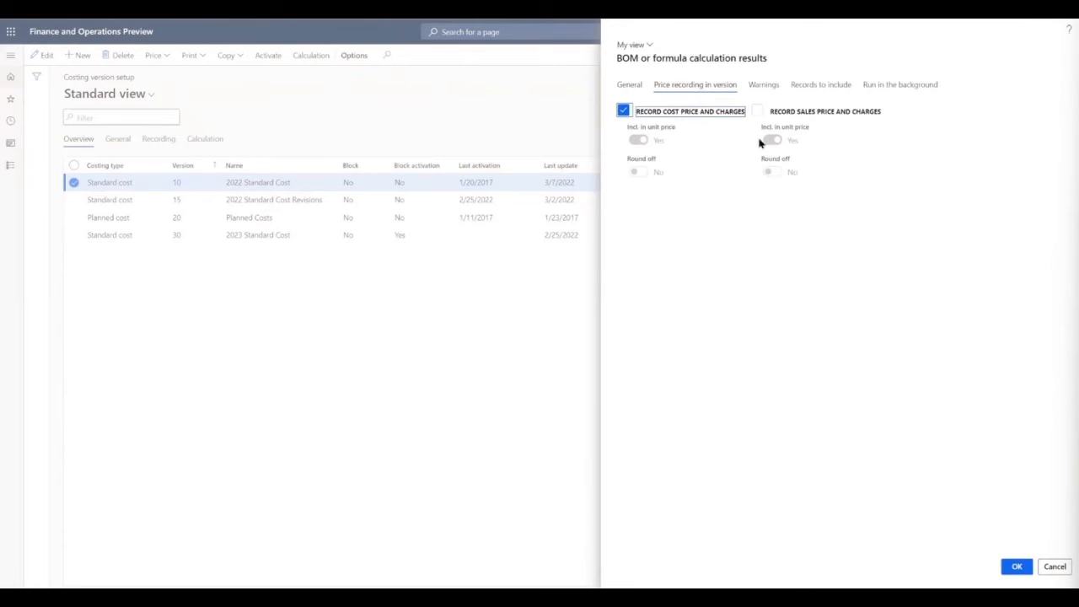
click(776, 88)
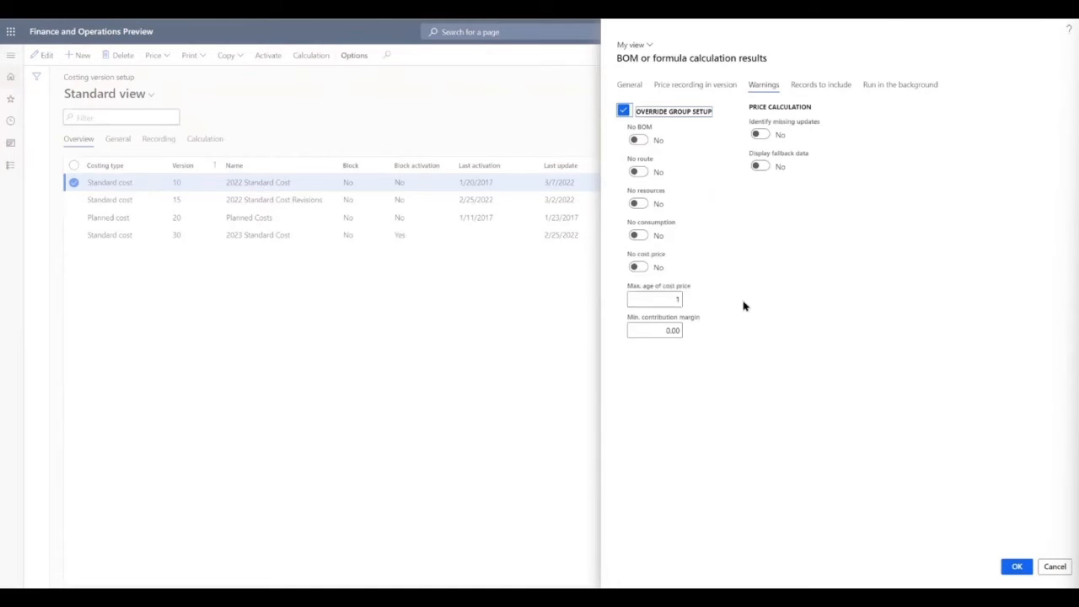
Limit the records included in the calculation to item number COST04.
click(820, 93)
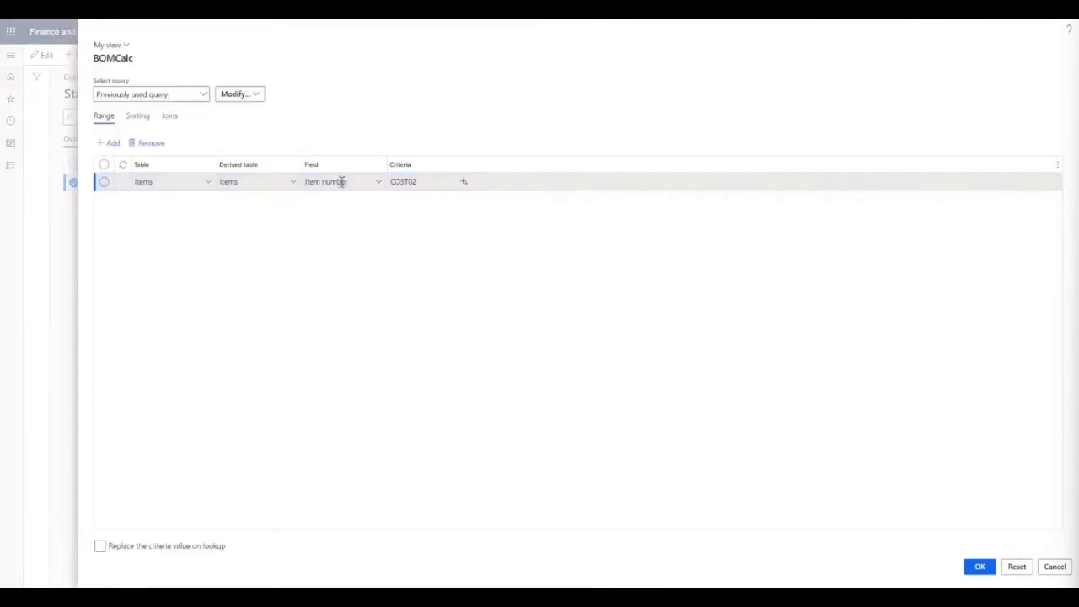
click(420, 184)
click(548, 253)
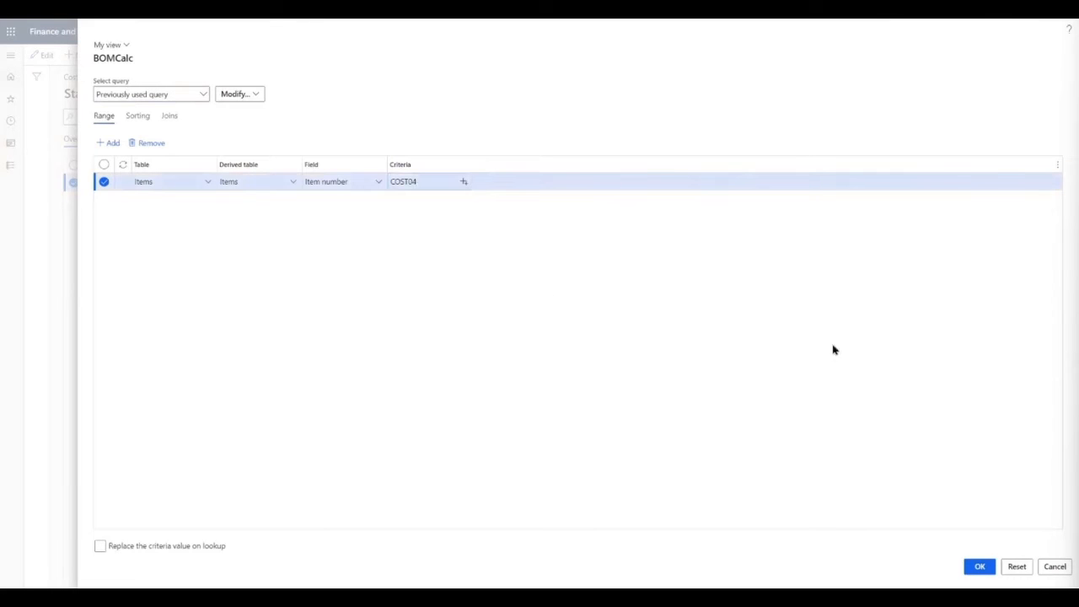
click(978, 567)
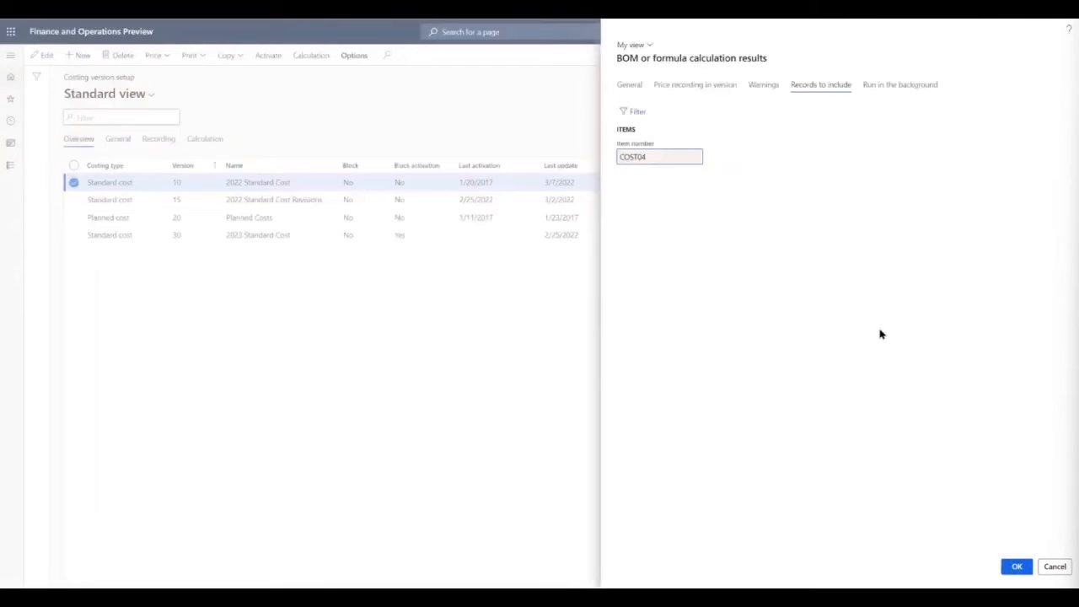
Check the background processing and general options, and run the price calculation.
click(919, 84)
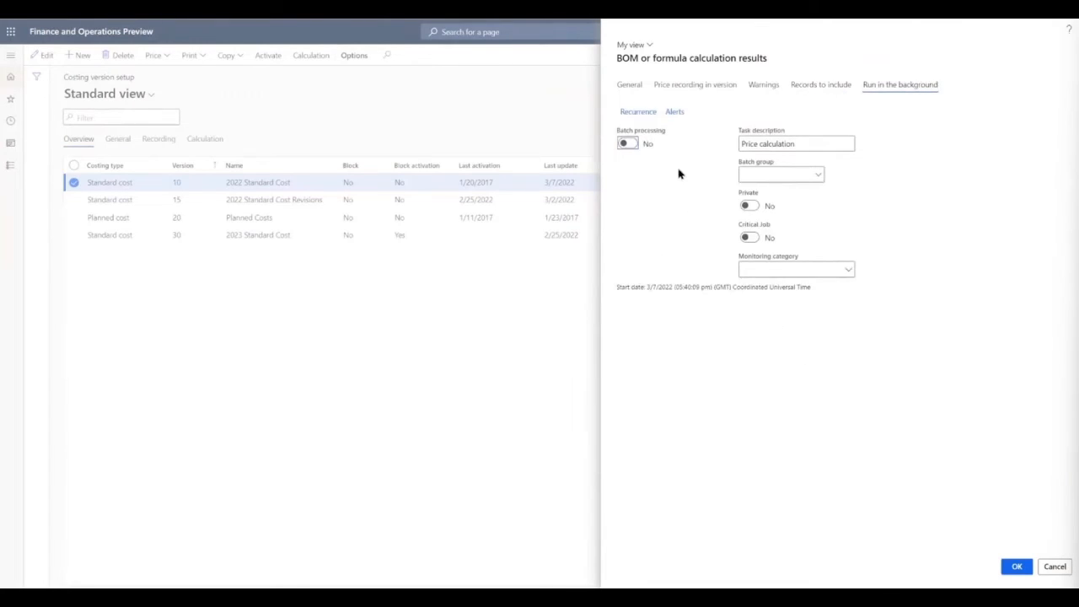
click(638, 90)
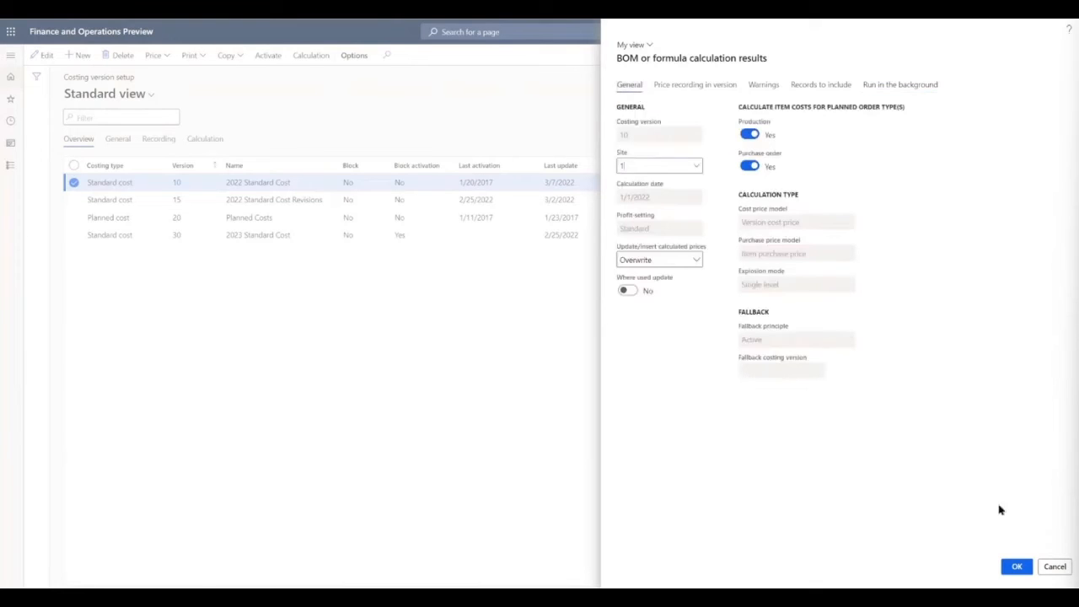
click(1017, 566)
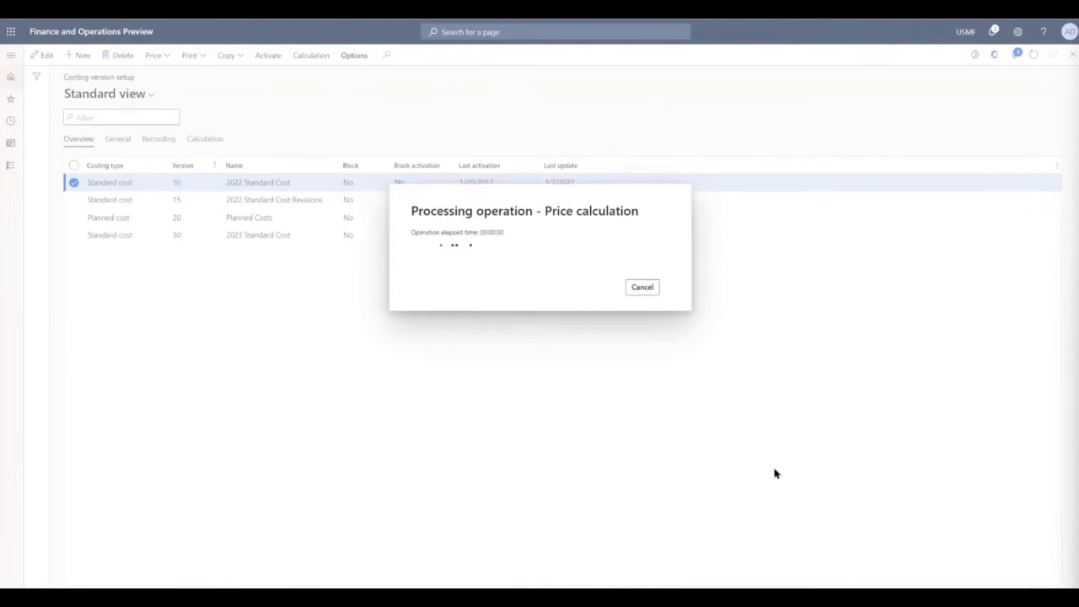
Open the costing version's item prices and examine the calculation details of the pending COST04 Poly Filling price.
click(155, 55)
click(178, 77)
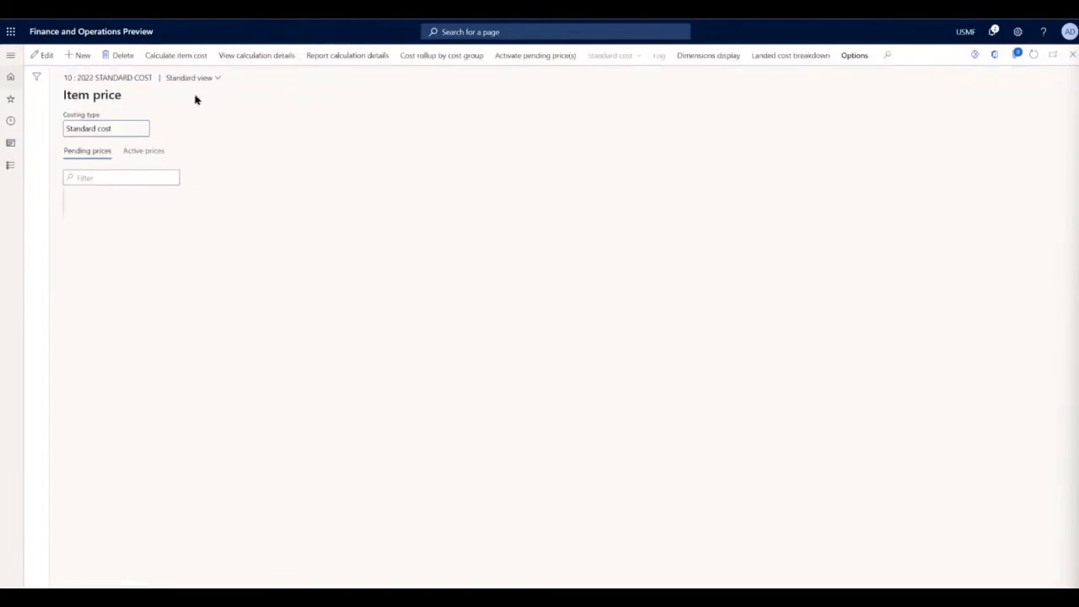
click(250, 261)
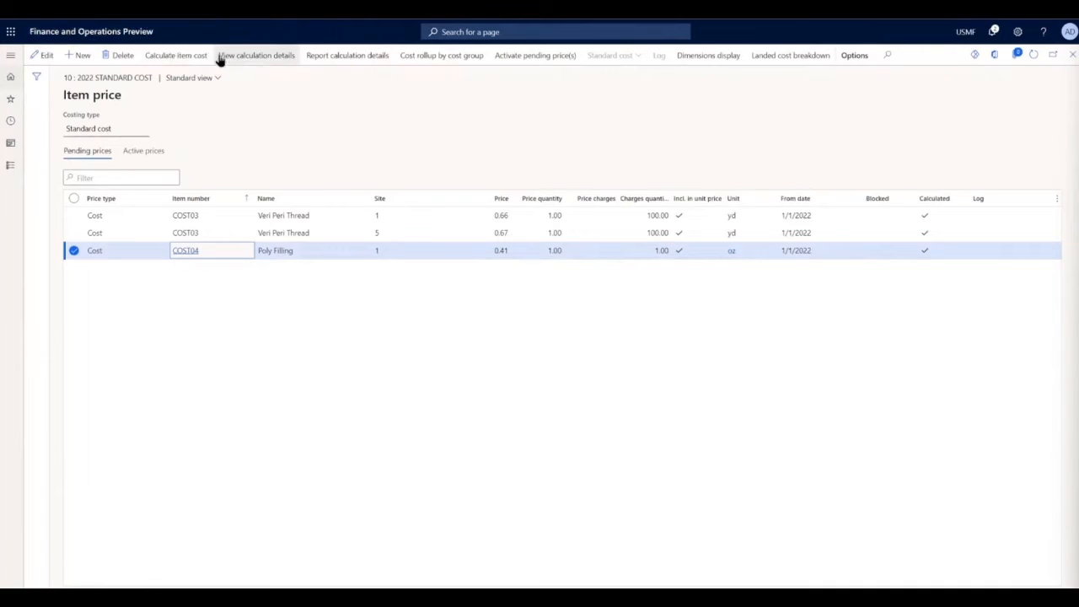
click(296, 64)
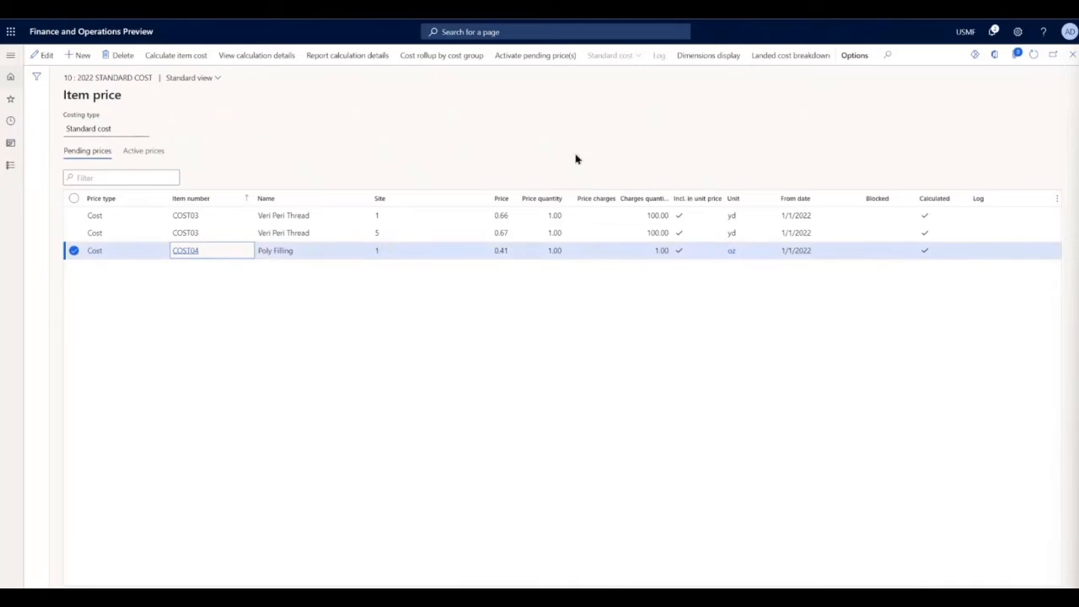
Activate the pending COST04 price and display the version's active prices.
click(545, 63)
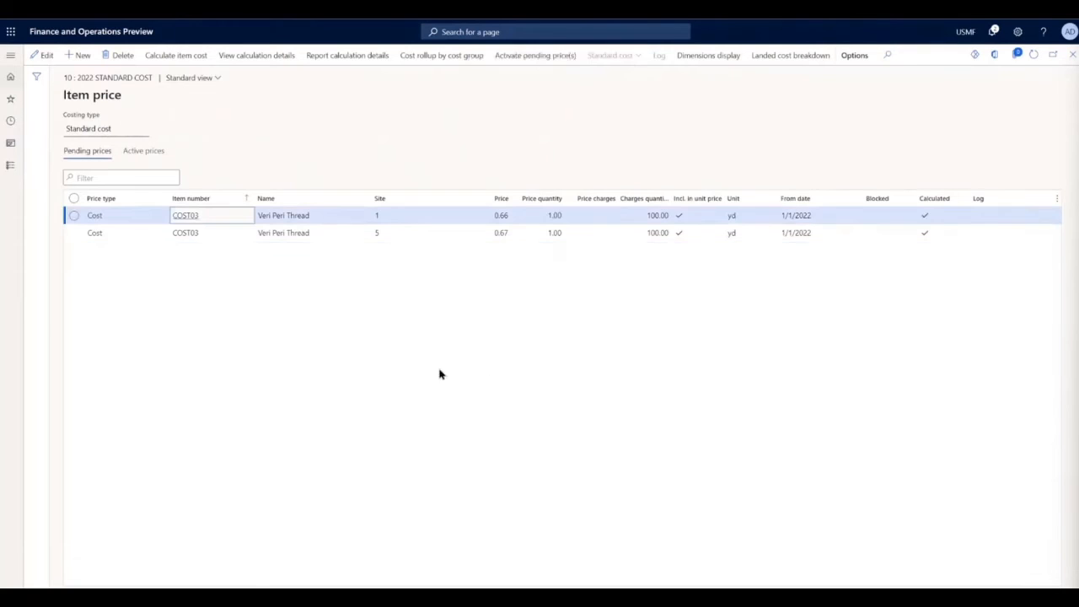
click(158, 153)
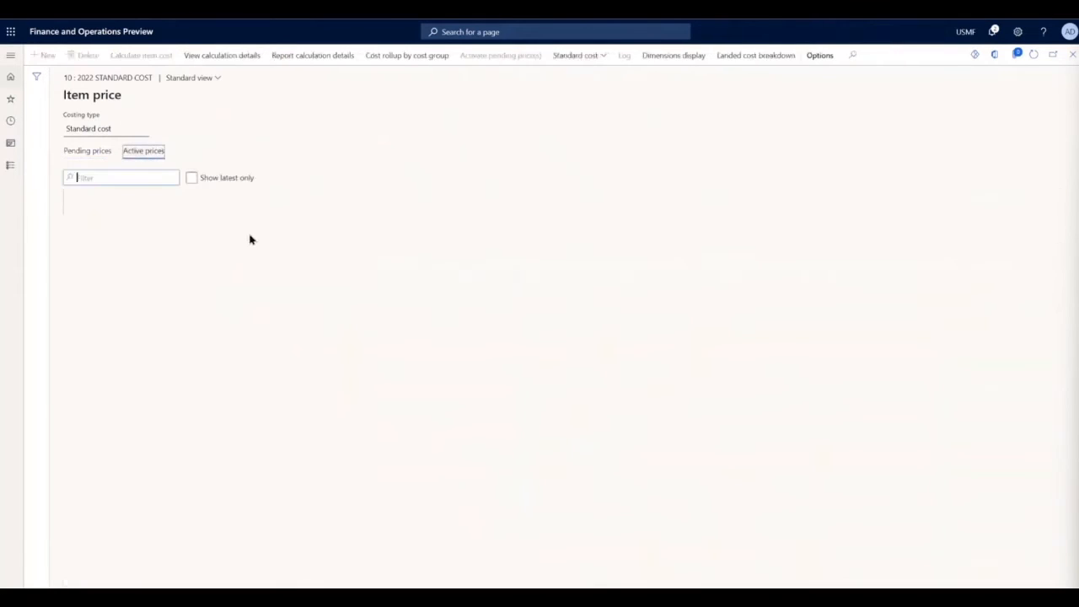
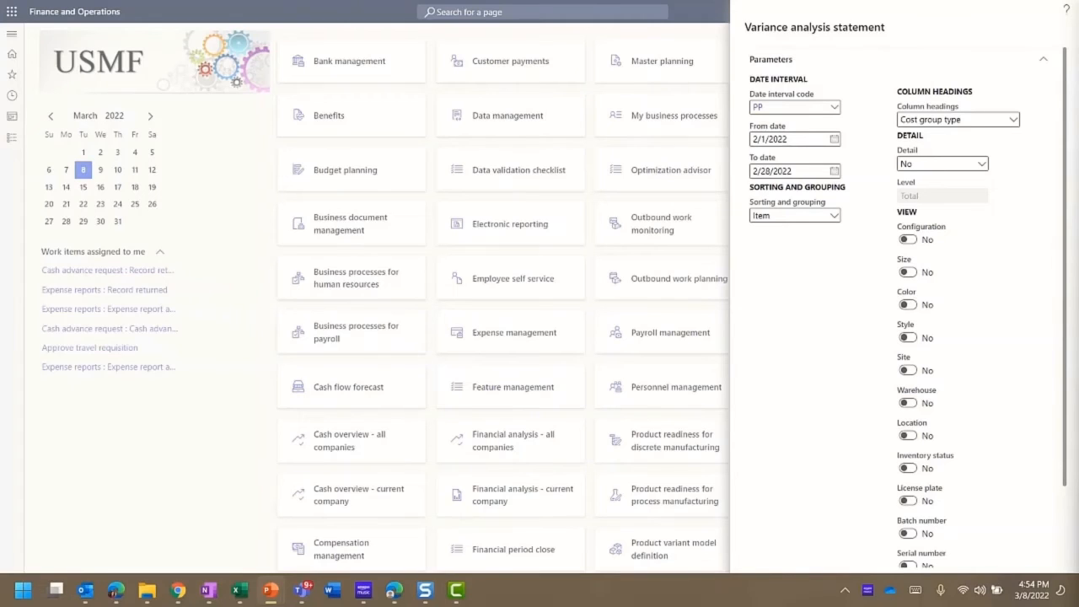
Configure the variance analysis statement with date interval PP, sorting and grouping by Item, and Cost group type column headings.
click(834, 114)
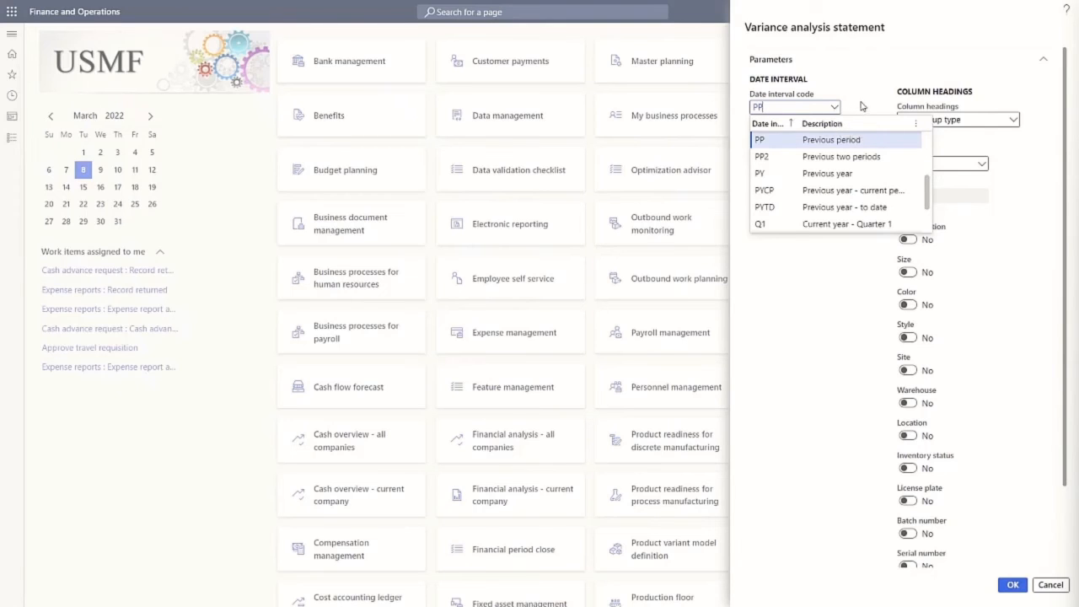
click(864, 106)
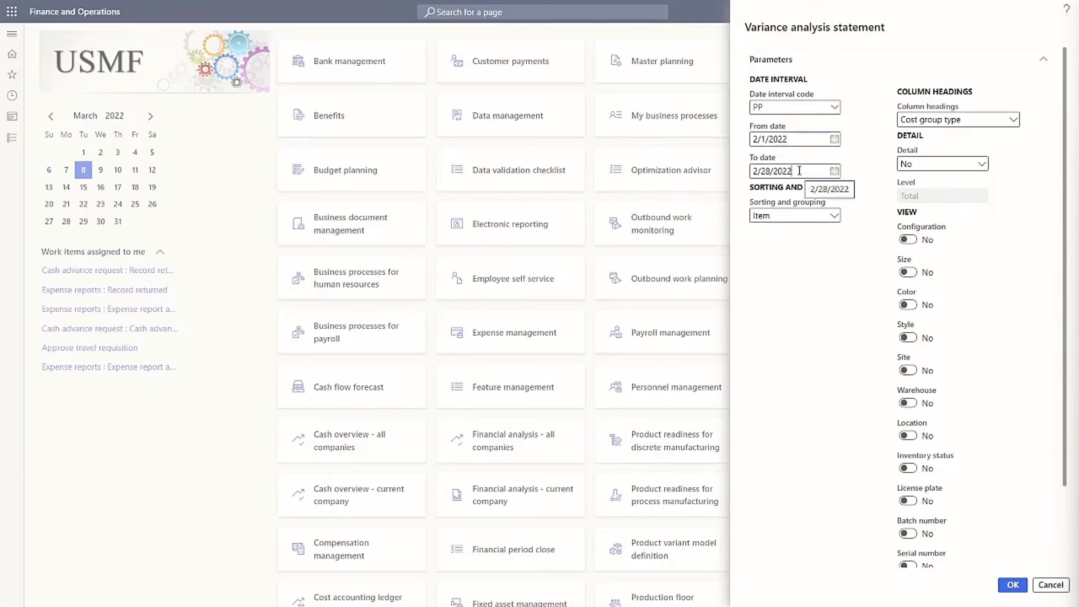
click(831, 218)
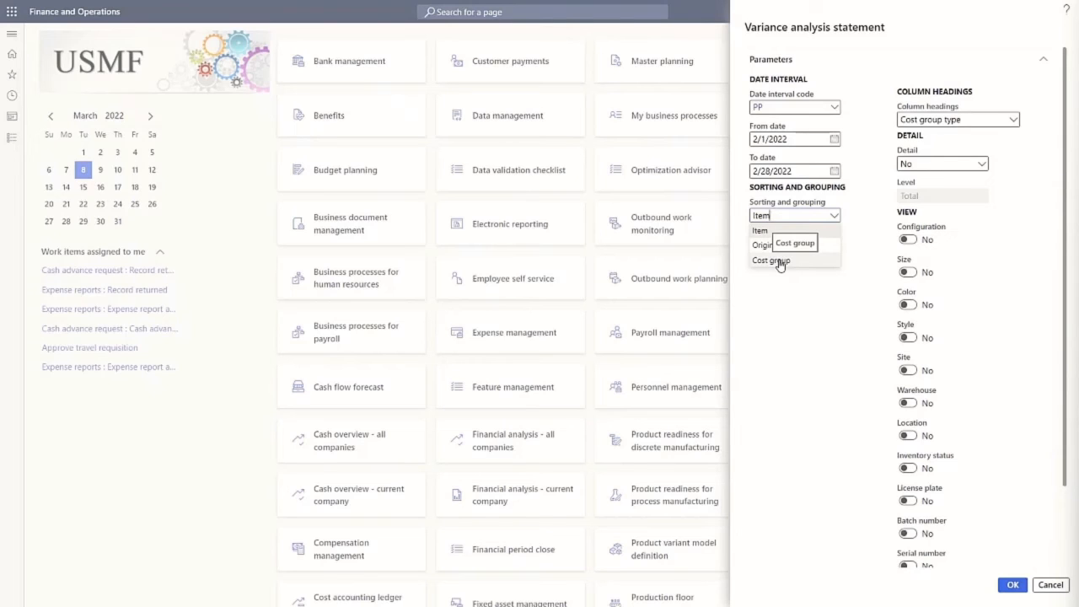
click(775, 233)
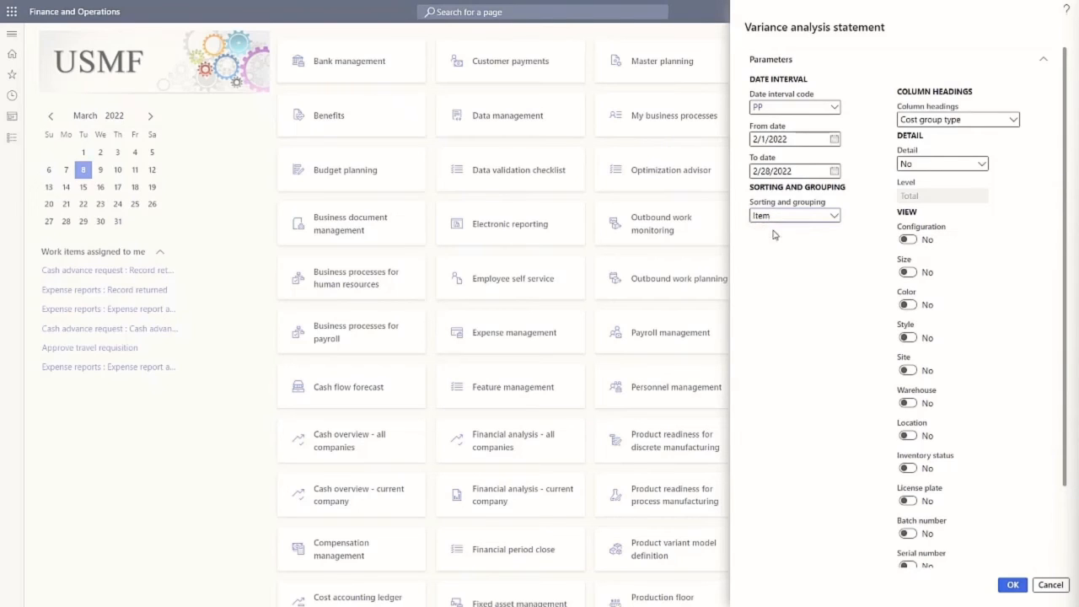
click(1011, 119)
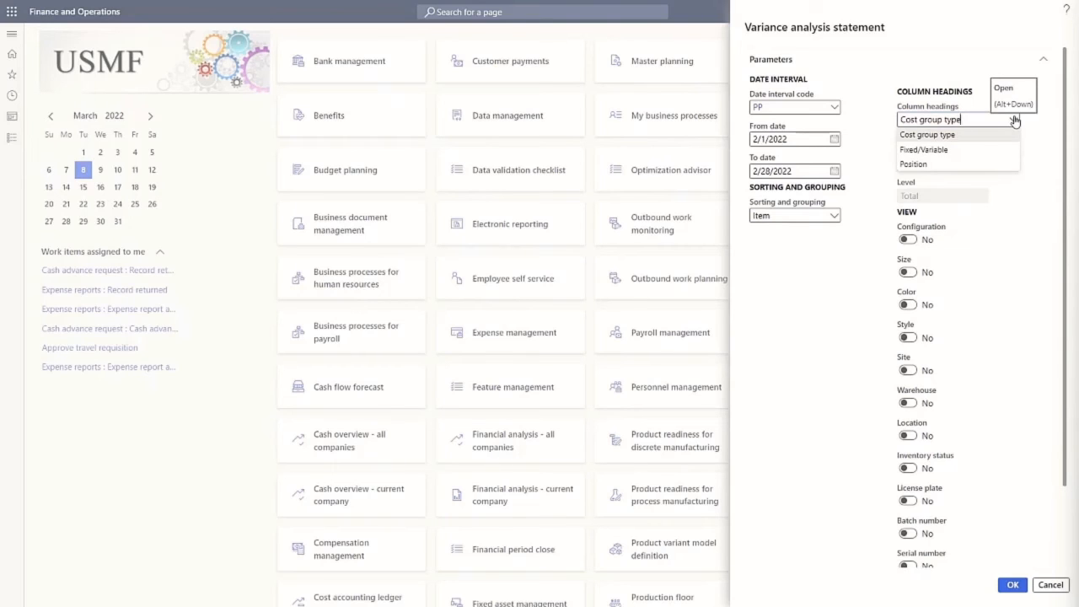
click(927, 135)
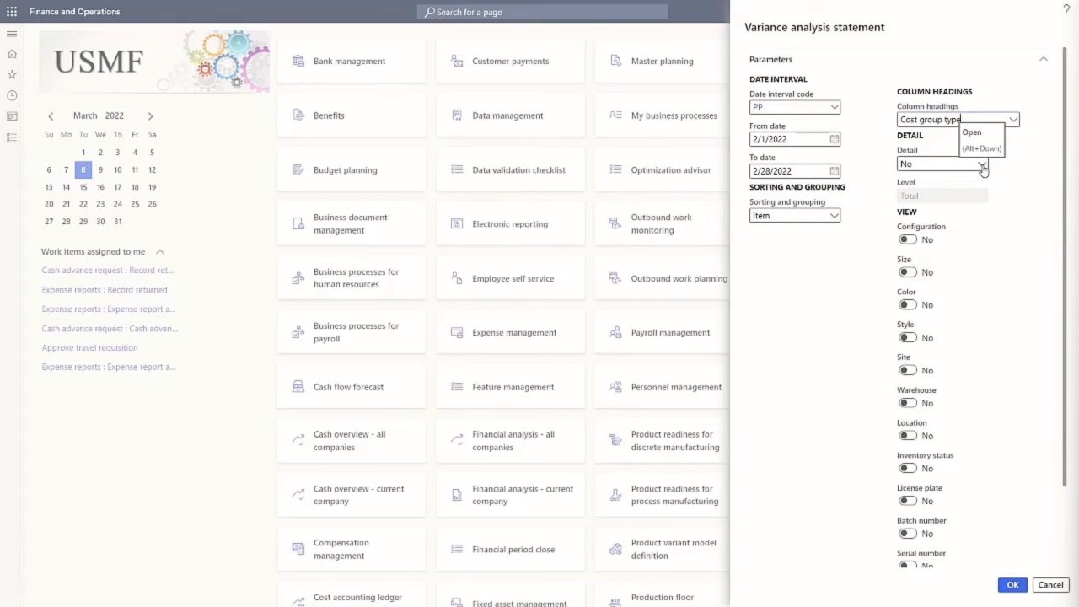
Try Transaction as the statement's detail, look over its level choices, and set Detail back to No.
click(983, 165)
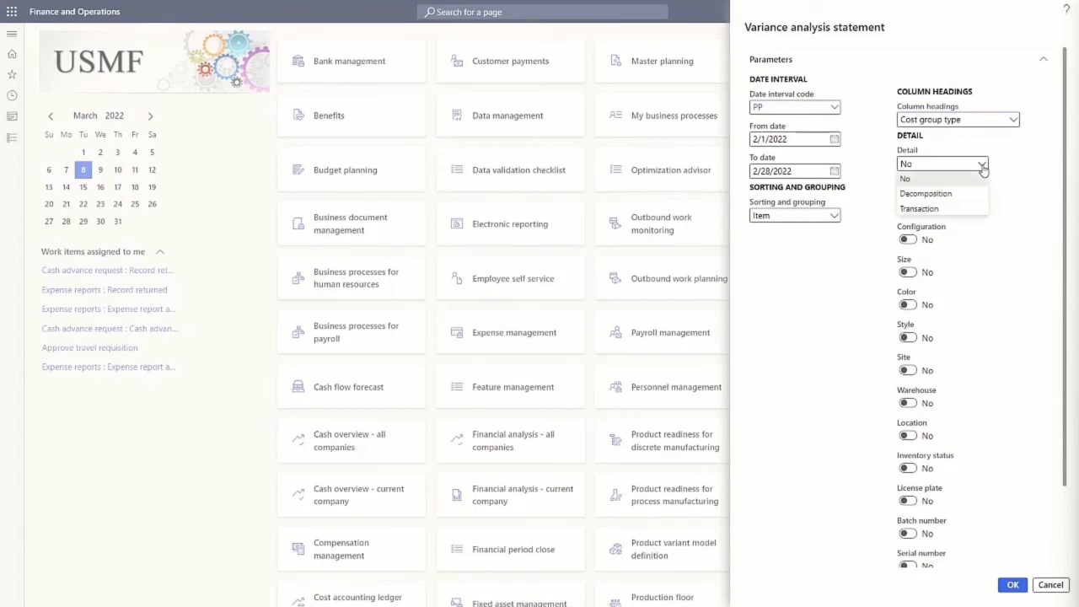
click(939, 209)
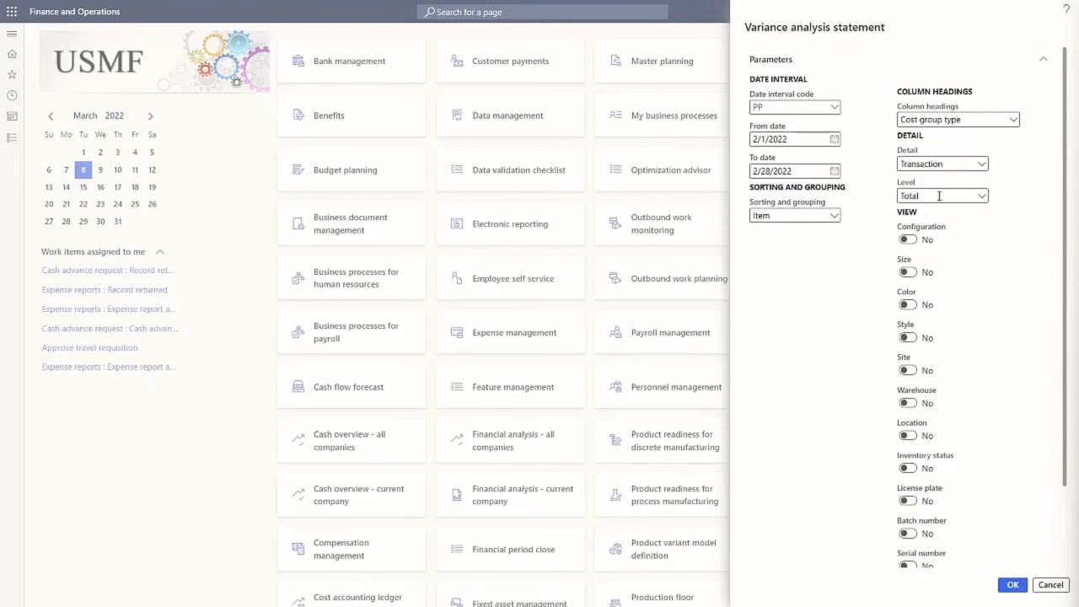
click(983, 199)
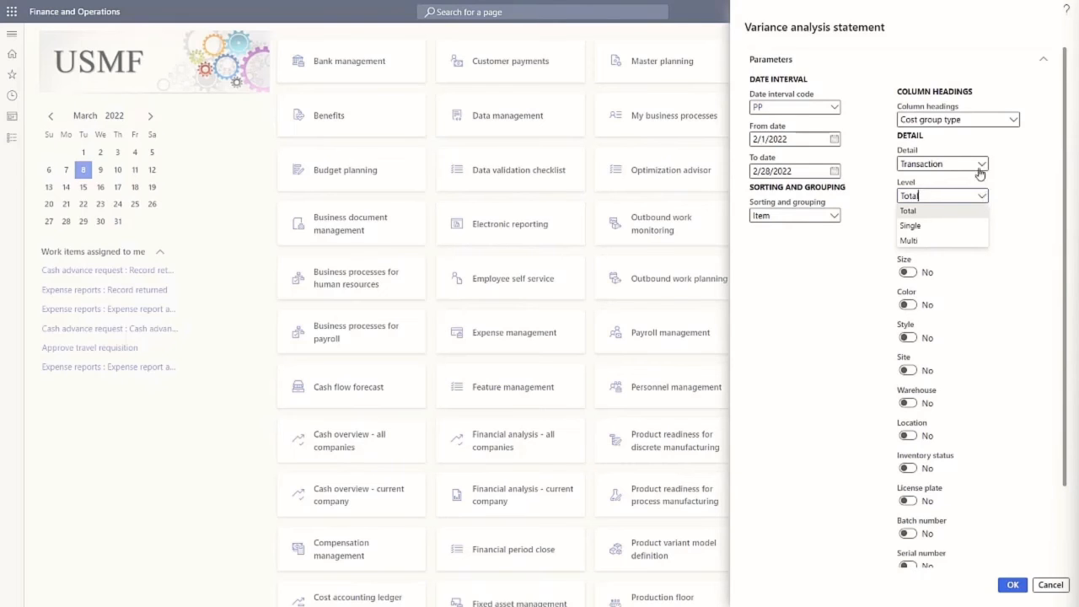
click(981, 166)
click(923, 180)
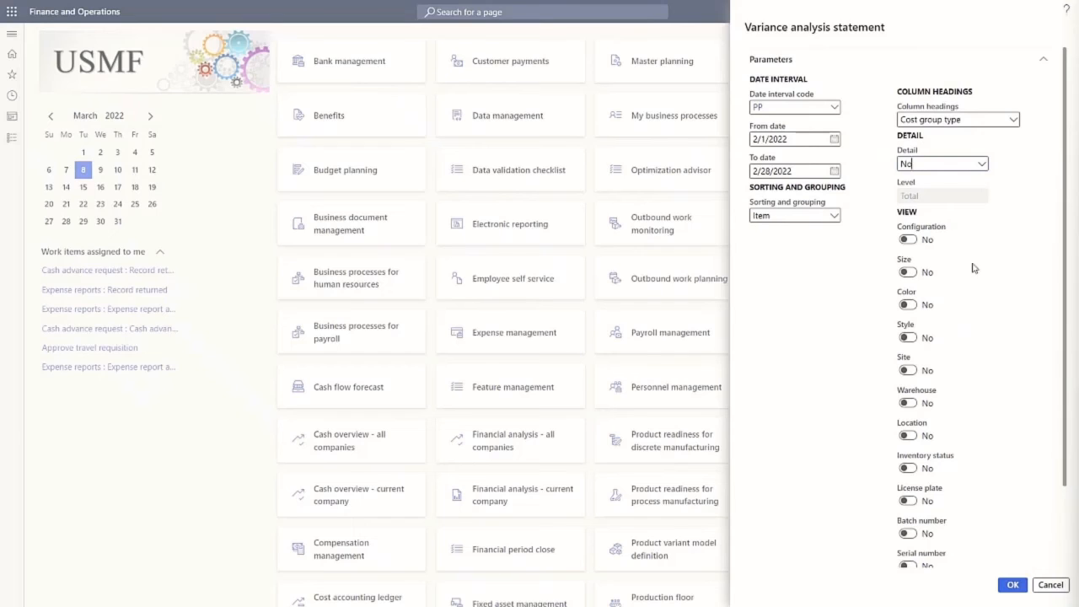
Generate the variance analysis statement and show the report at 100% zoom.
click(1012, 586)
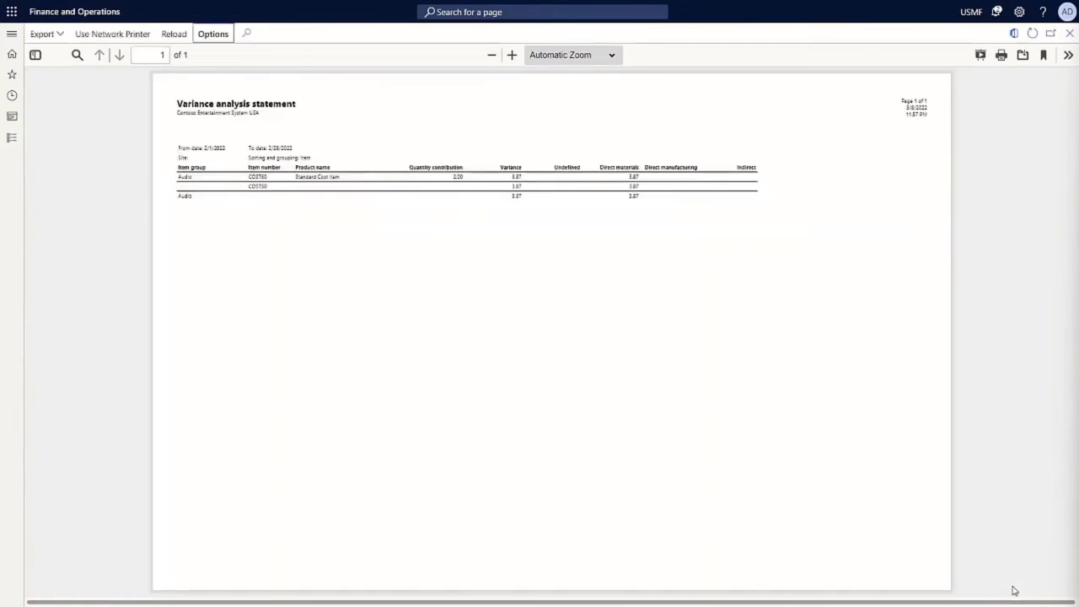
click(600, 57)
click(544, 137)
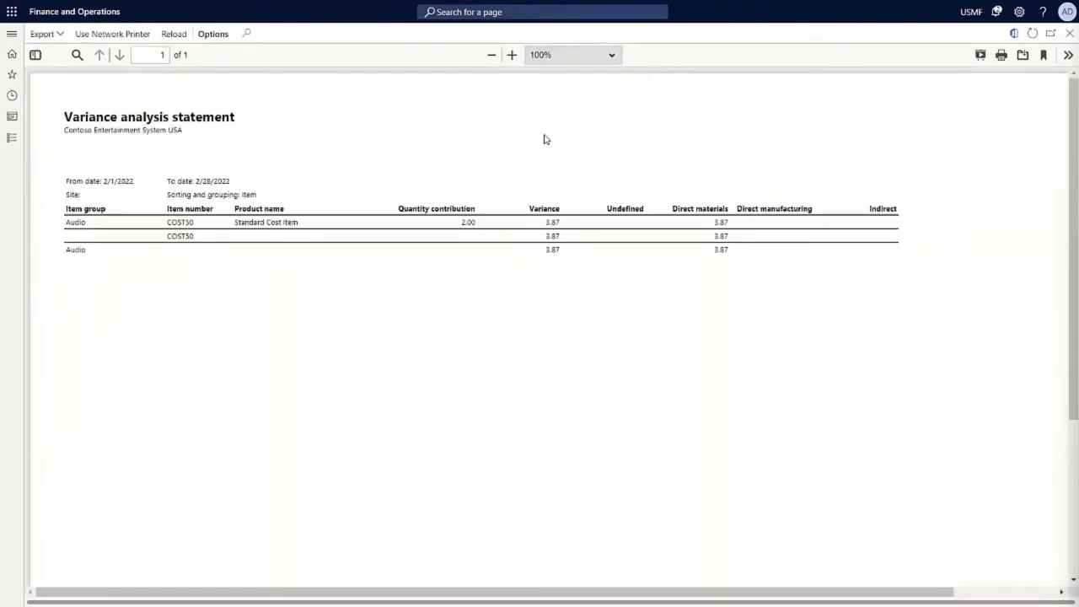